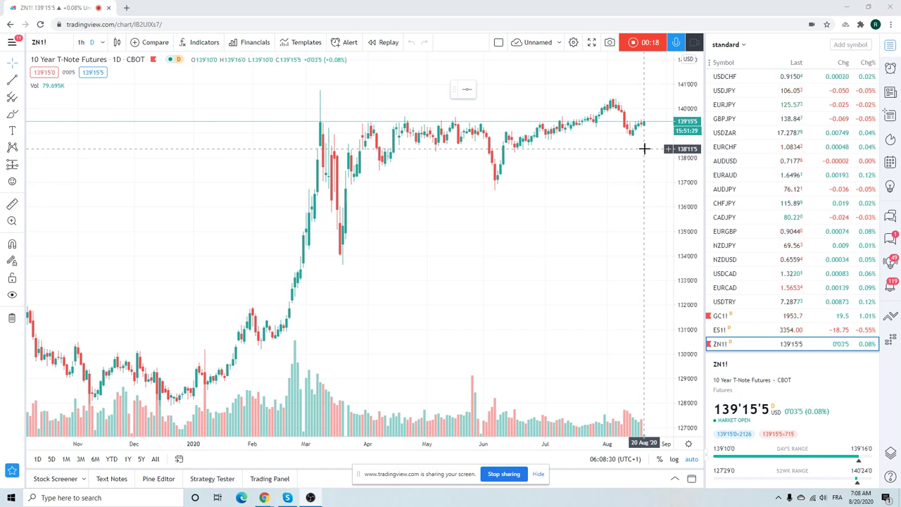
Zoom out the ZN1! daily chart to show July 2019 through August 2020.
{"action": "scroll", "coordinate": [602, 135], "scroll_direction": "down", "scroll_amount": 2}
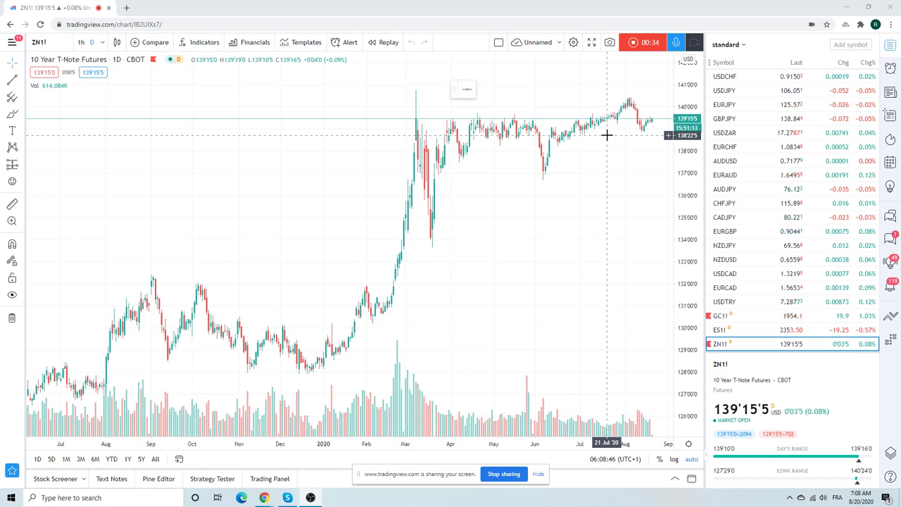
Load the S&P 500 E-mini Futures (ES1!) daily chart, zoomed to May–August 2020.
{"action": "left_click", "coordinate": [718, 331]}
{"action": "scroll", "coordinate": [566, 274], "scroll_direction": "up", "scroll_amount": 5}
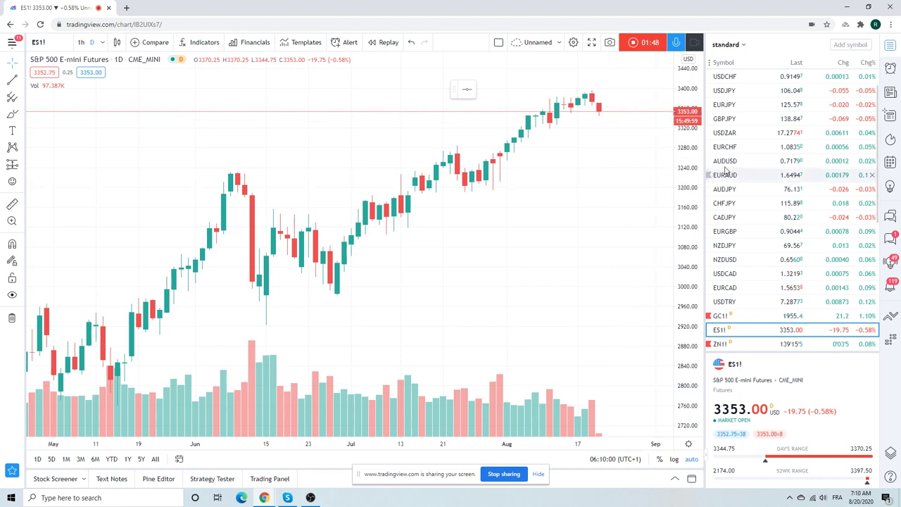
{"action": "scroll", "coordinate": [730, 174], "scroll_direction": "down", "scroll_amount": 1}
{"action": "scroll", "coordinate": [731, 171], "scroll_direction": "up", "scroll_amount": 1}
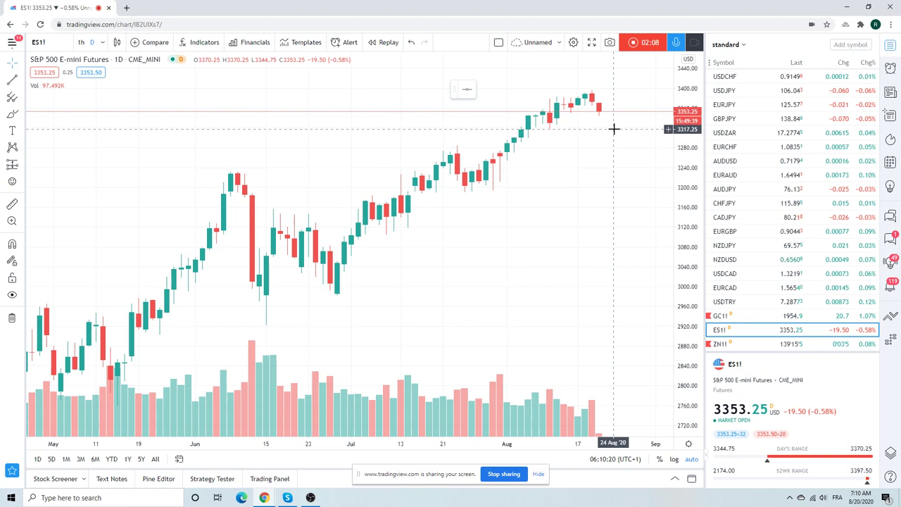
{"action": "scroll", "coordinate": [770, 186], "scroll_direction": "up", "scroll_amount": 1}
{"action": "scroll", "coordinate": [770, 186], "scroll_direction": "up", "scroll_amount": 2}
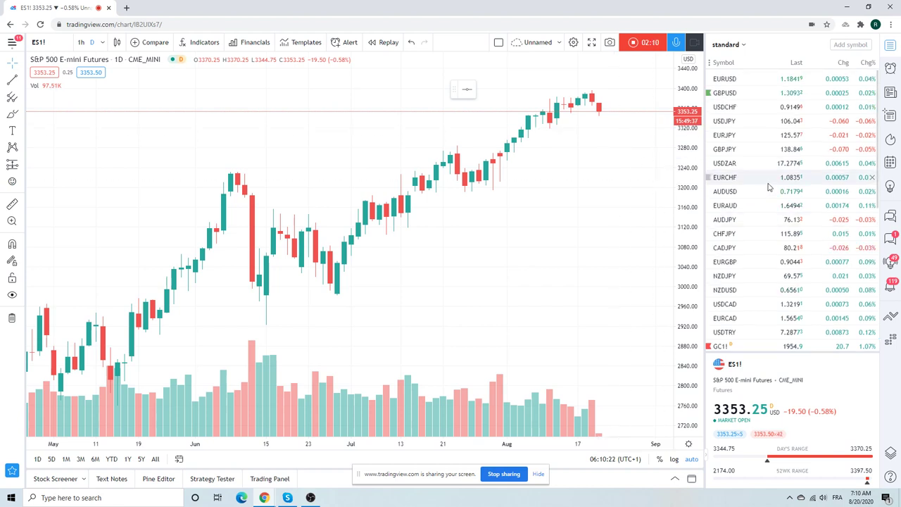
{"action": "scroll", "coordinate": [767, 165], "scroll_direction": "down", "scroll_amount": 3}
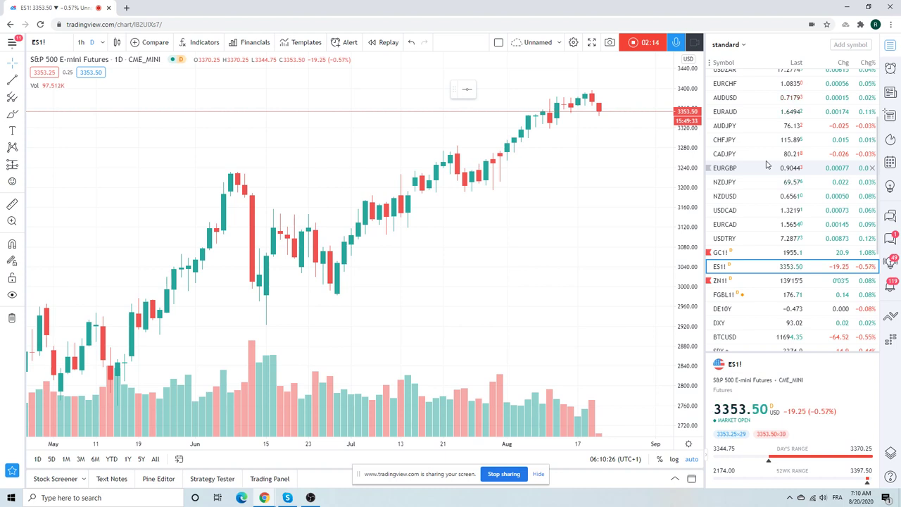
{"action": "scroll", "coordinate": [768, 164], "scroll_direction": "up", "scroll_amount": 3}
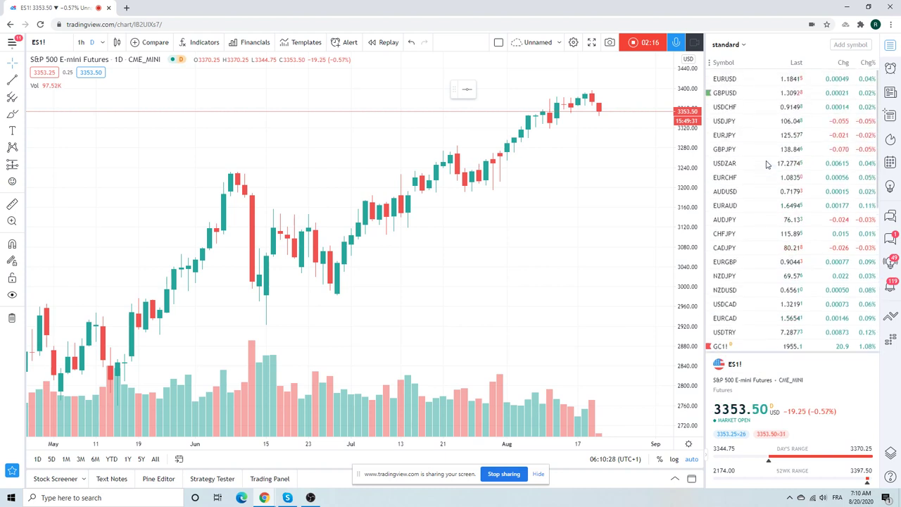
{"action": "scroll", "coordinate": [768, 164], "scroll_direction": "down", "scroll_amount": 2}
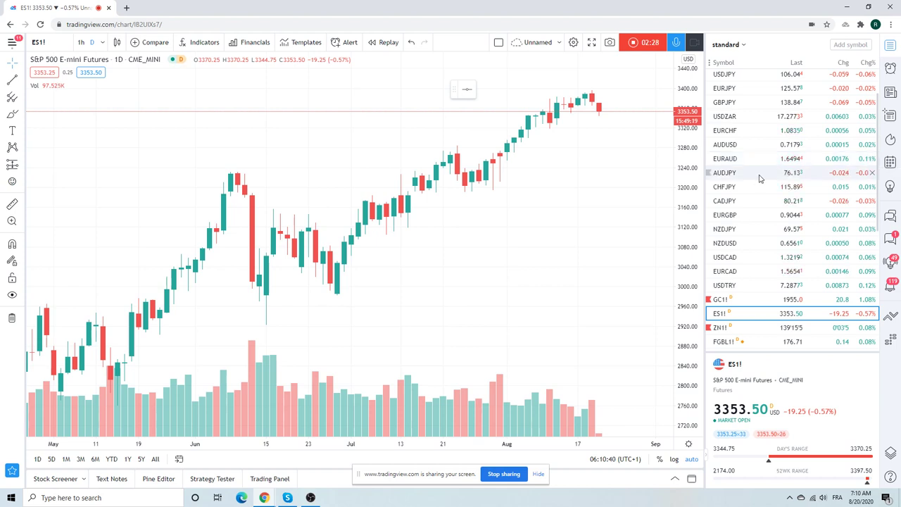
Bring up the USDZAR daily chart and the chart interval menu.
{"action": "left_click", "coordinate": [731, 116]}
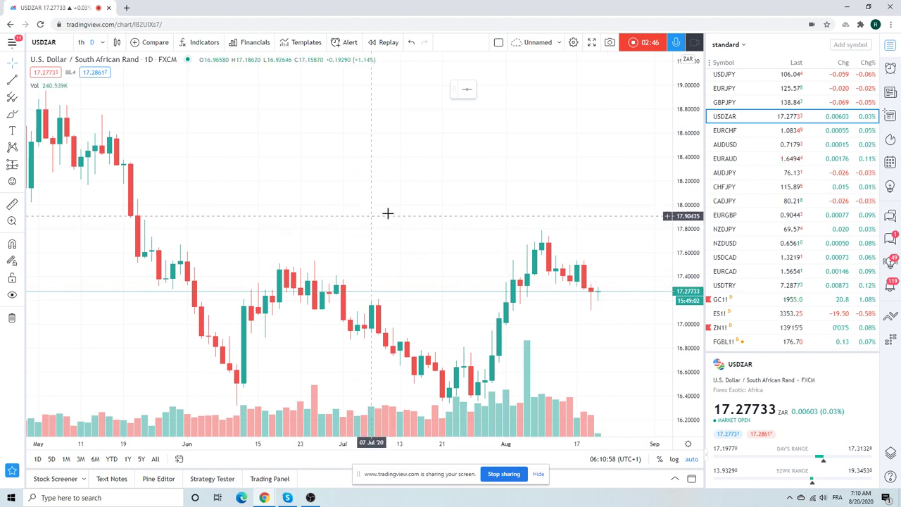
{"action": "left_click", "coordinate": [91, 43]}
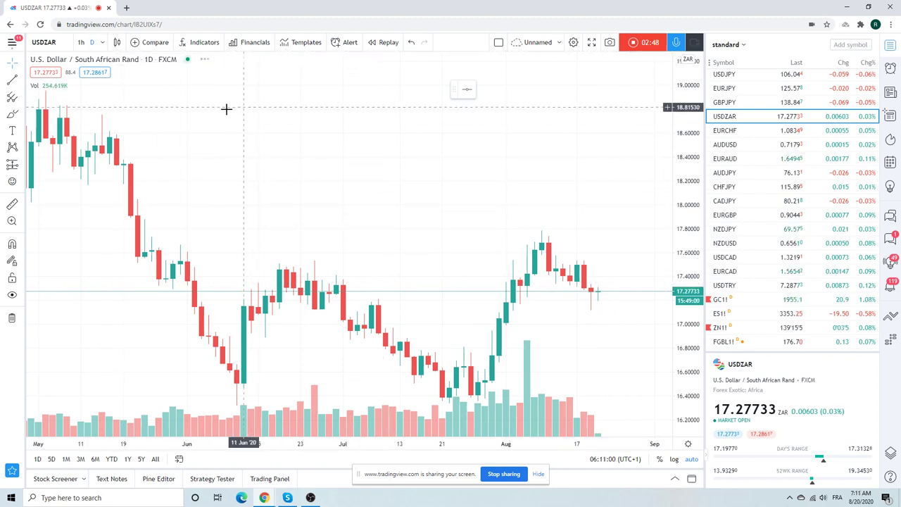
Switch USDZAR to 1-hour candles, zoomed out to about 16–20 August.
{"action": "left_click", "coordinate": [81, 43]}
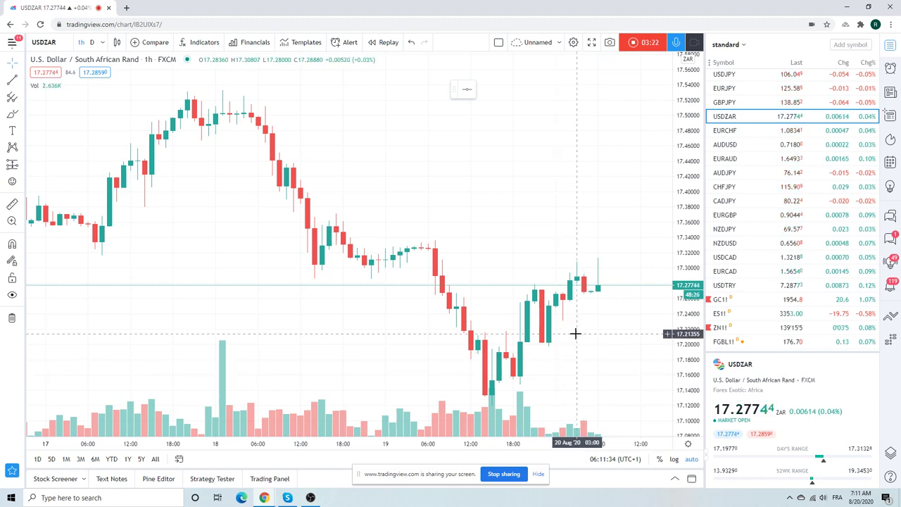
{"action": "scroll", "coordinate": [576, 333], "scroll_direction": "down", "scroll_amount": 2}
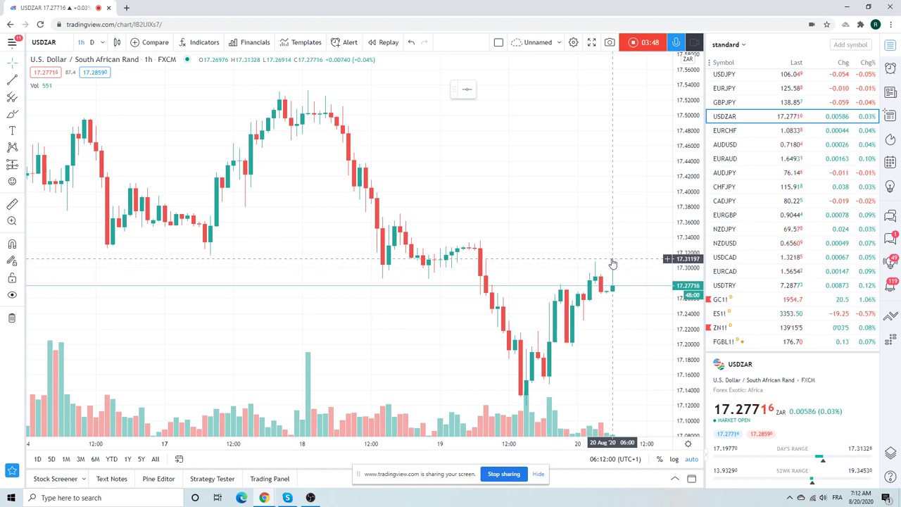
{"action": "left_click", "coordinate": [728, 331]}
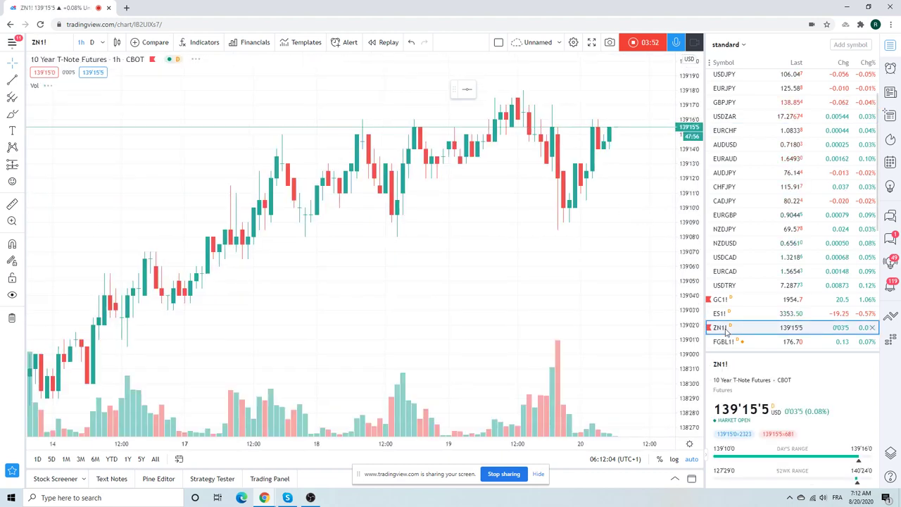
{"action": "left_click", "coordinate": [92, 42]}
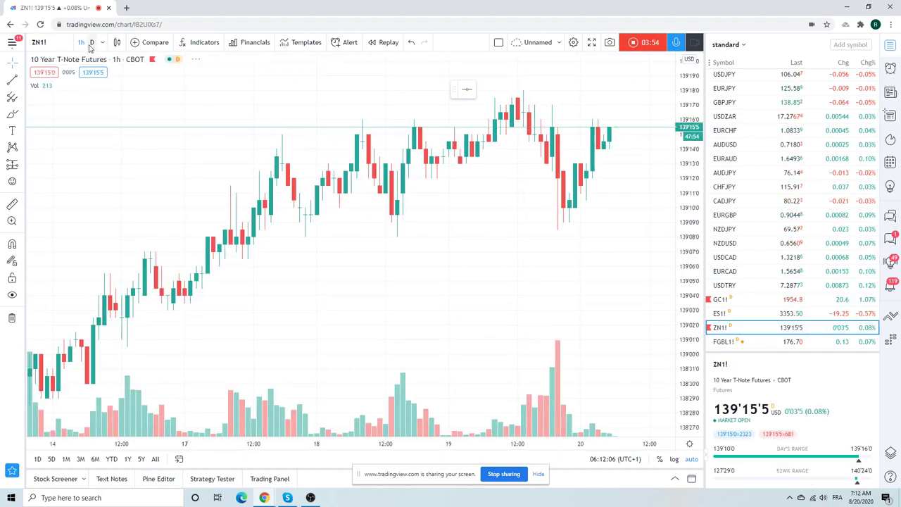
{"action": "scroll", "coordinate": [337, 165], "scroll_direction": "down", "scroll_amount": 1}
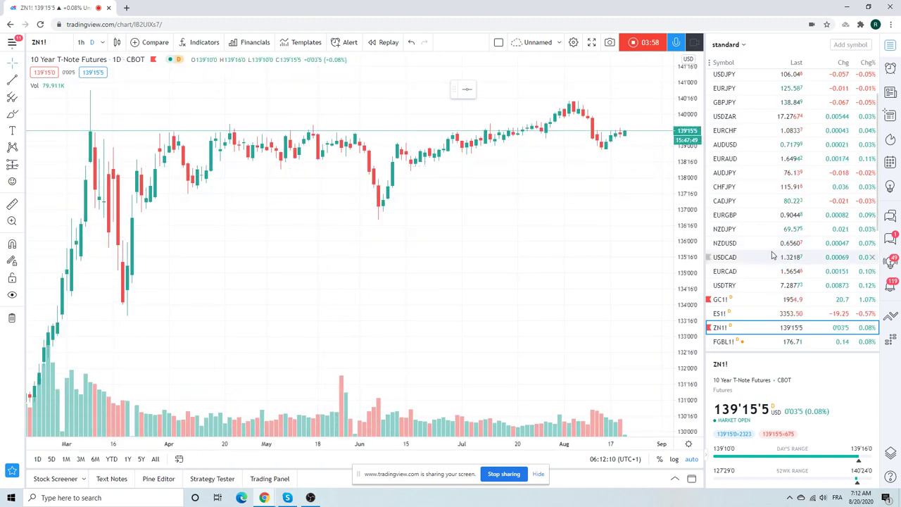
{"action": "scroll", "coordinate": [772, 256], "scroll_direction": "down", "scroll_amount": 2}
{"action": "scroll", "coordinate": [773, 256], "scroll_direction": "down", "scroll_amount": 3}
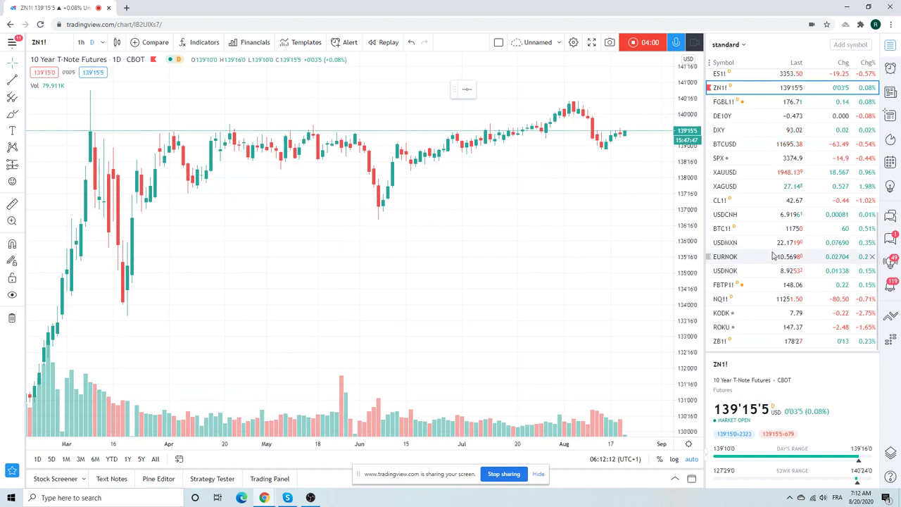
Load the T-Bond Futures (ZB1!) daily chart, zoomed to late April–August 2020.
{"action": "left_click", "coordinate": [739, 344]}
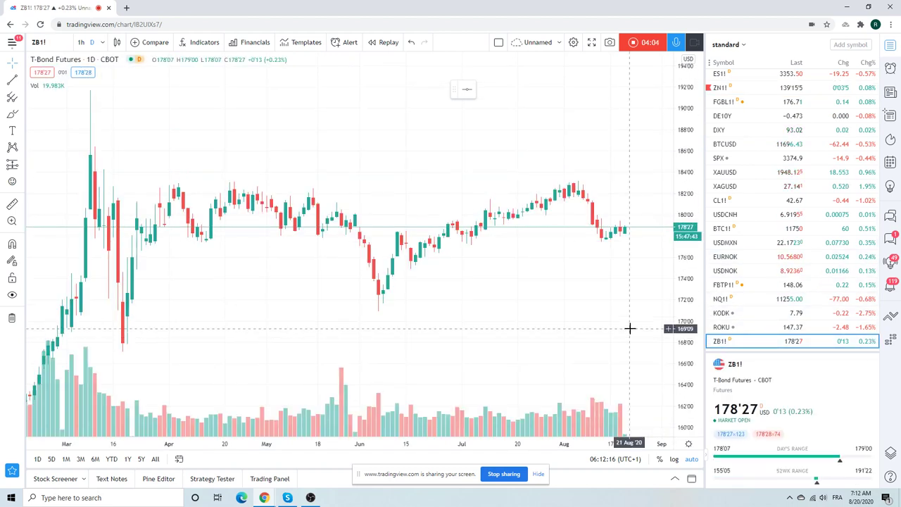
{"action": "scroll", "coordinate": [629, 328], "scroll_direction": "up", "scroll_amount": 3}
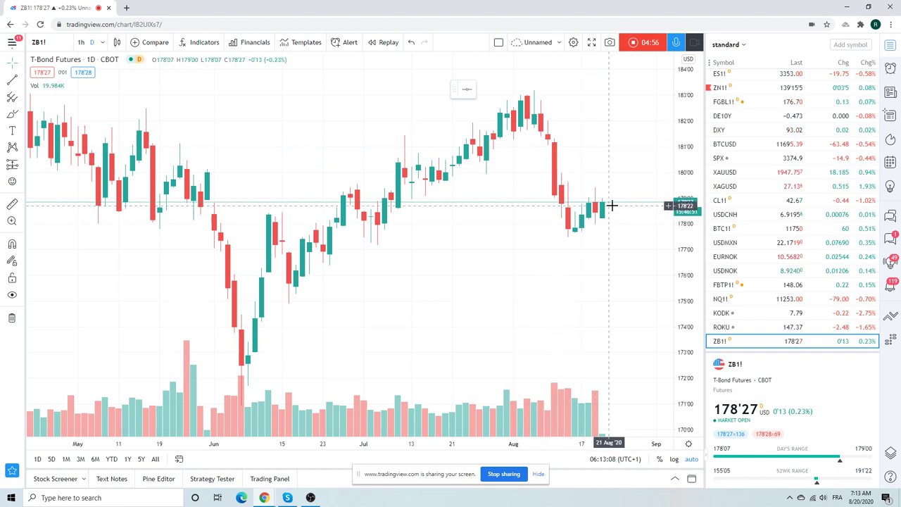
{"action": "scroll", "coordinate": [613, 204], "scroll_direction": "down", "scroll_amount": 3}
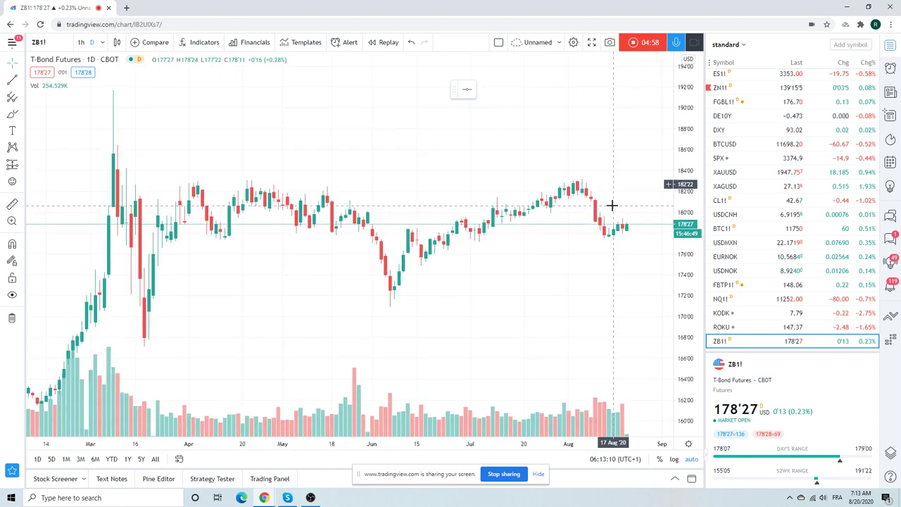
{"action": "scroll", "coordinate": [612, 204], "scroll_direction": "up", "scroll_amount": 3}
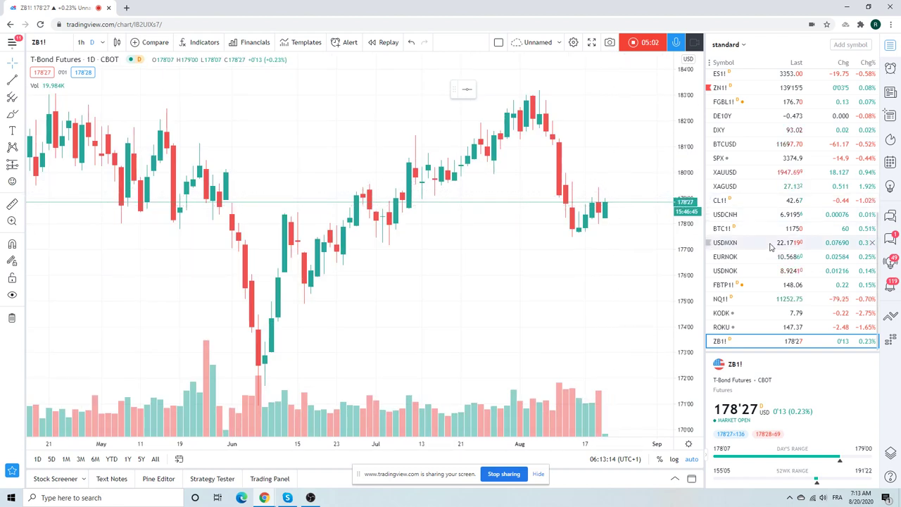
{"action": "scroll", "coordinate": [771, 246], "scroll_direction": "up", "scroll_amount": 5}
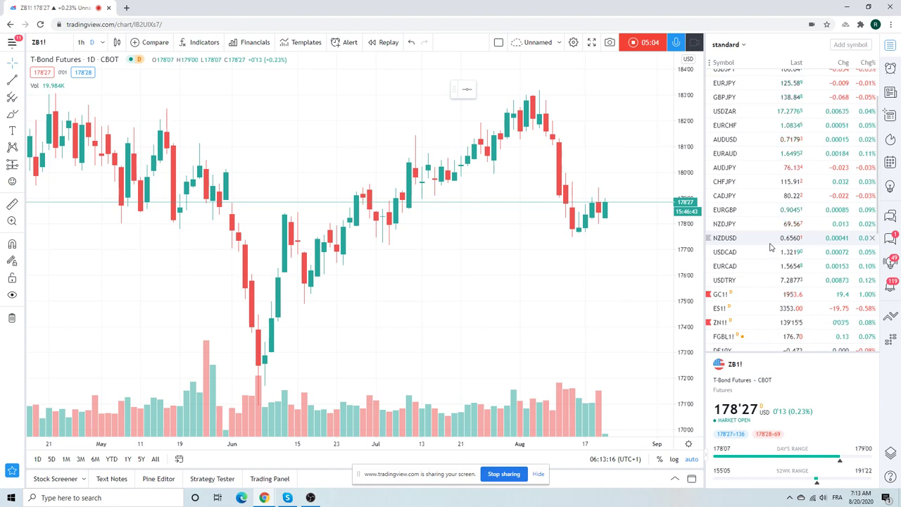
Load the AUDUSD daily chart, zoomed out to April–August 2020.
{"action": "left_click", "coordinate": [730, 141]}
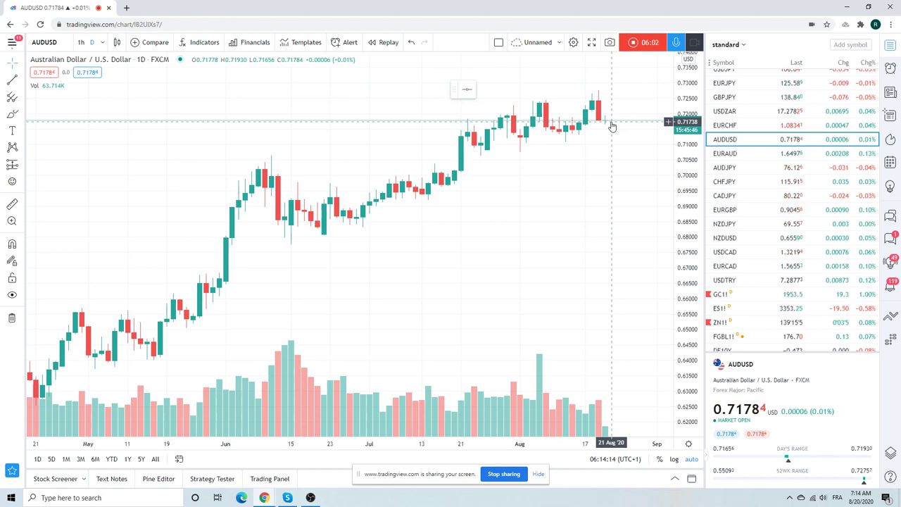
{"action": "scroll", "coordinate": [612, 126], "scroll_direction": "down", "scroll_amount": 2}
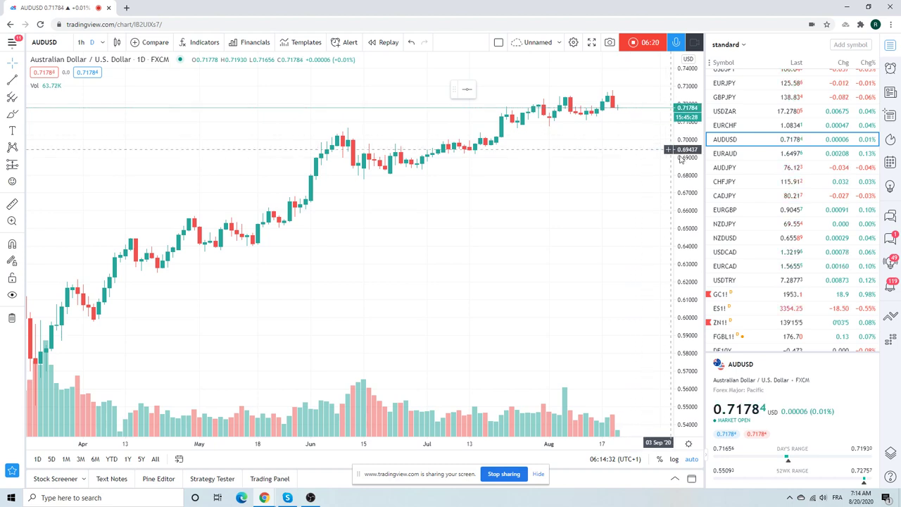
{"action": "left_click", "coordinate": [740, 242]}
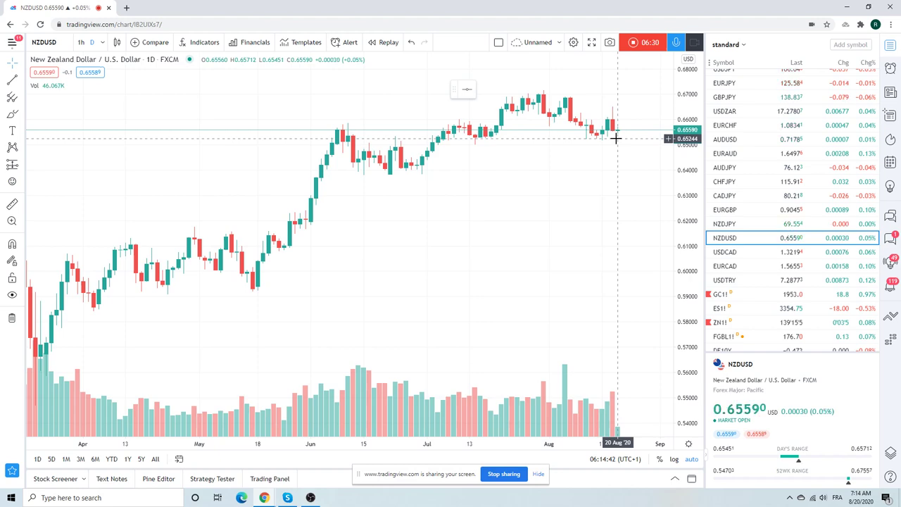
{"action": "left_click", "coordinate": [719, 254]}
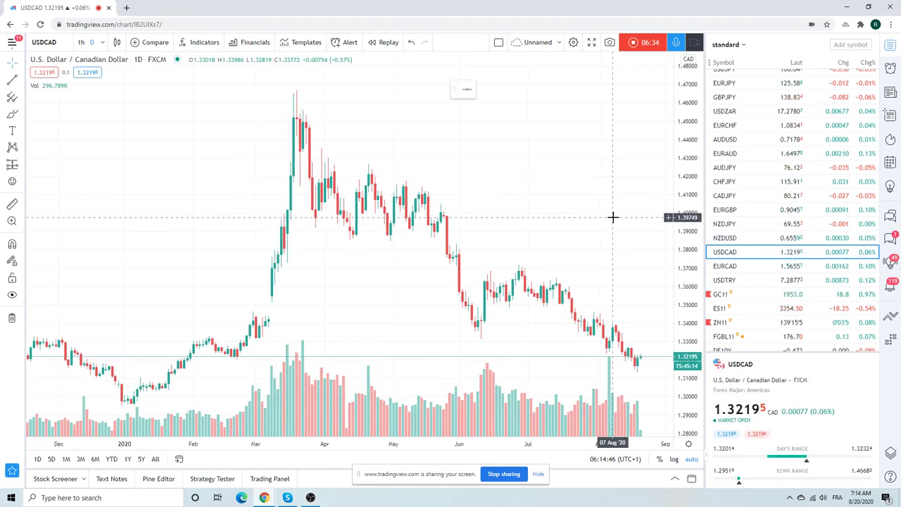
{"action": "scroll", "coordinate": [613, 218], "scroll_direction": "up", "scroll_amount": 2}
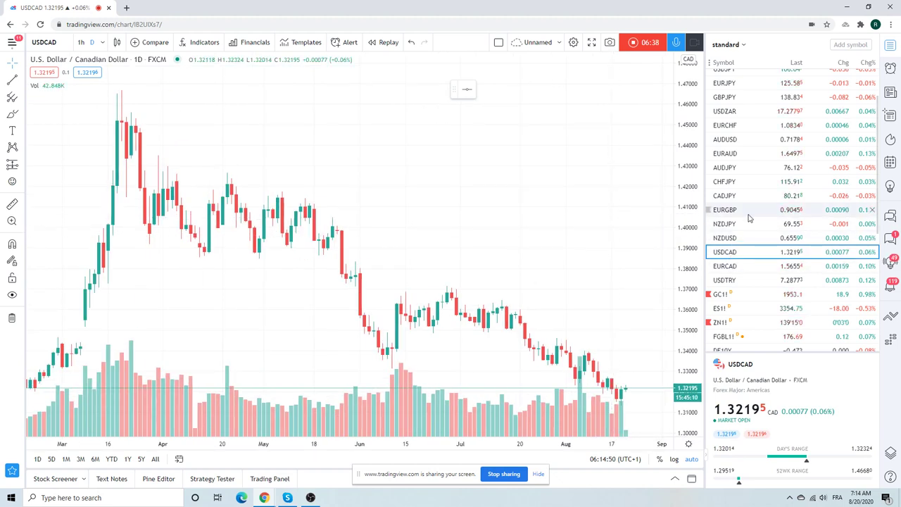
{"action": "left_click", "coordinate": [731, 142]}
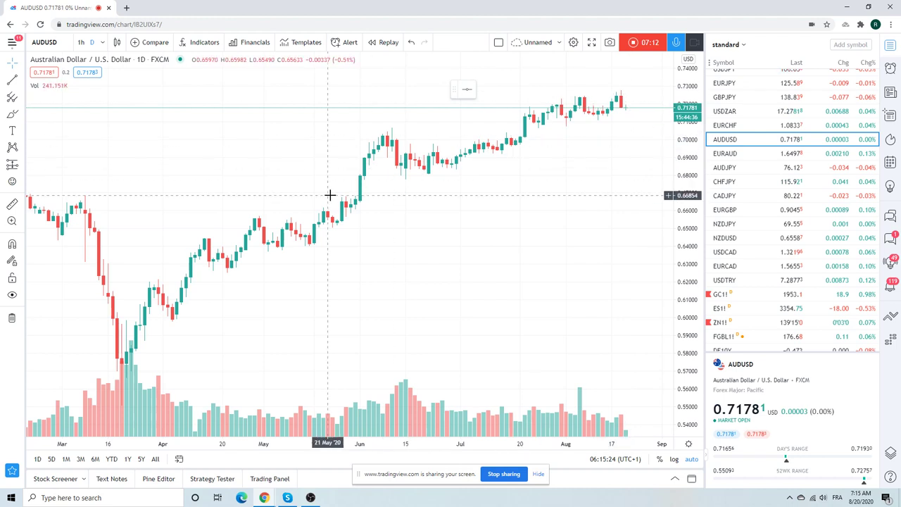
Draw an extended uptrend line from AUDUSD's 23 March low near 0.5668 through the August lows.
{"action": "left_click", "coordinate": [17, 78]}
{"action": "left_click", "coordinate": [96, 268]}
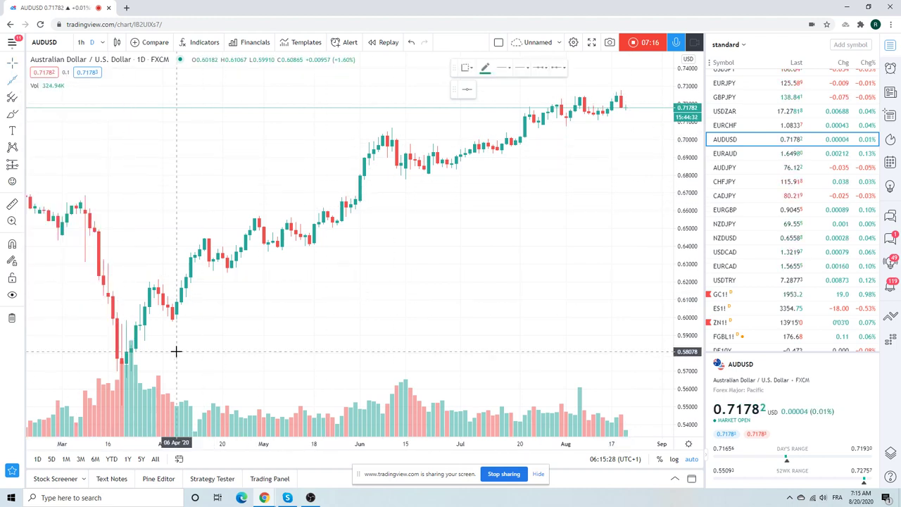
{"action": "left_click", "coordinate": [132, 376]}
{"action": "left_click", "coordinate": [191, 260]}
{"action": "mouse_move", "coordinate": [93, 205]}
{"action": "left_mouse_down"}
{"action": "mouse_move", "coordinate": [41, 194]}
{"action": "mouse_move", "coordinate": [241, 207]}
{"action": "mouse_move", "coordinate": [297, 253]}
{"action": "mouse_move", "coordinate": [499, 179]}
{"action": "mouse_move", "coordinate": [537, 155]}
{"action": "left_mouse_up"}
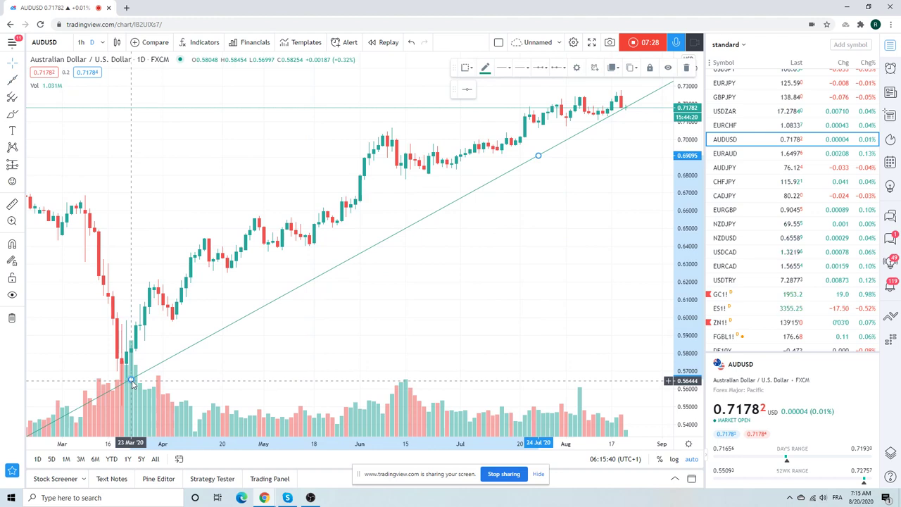
{"action": "left_click_drag", "start_coordinate": [132, 383], "coordinate": [131, 377]}
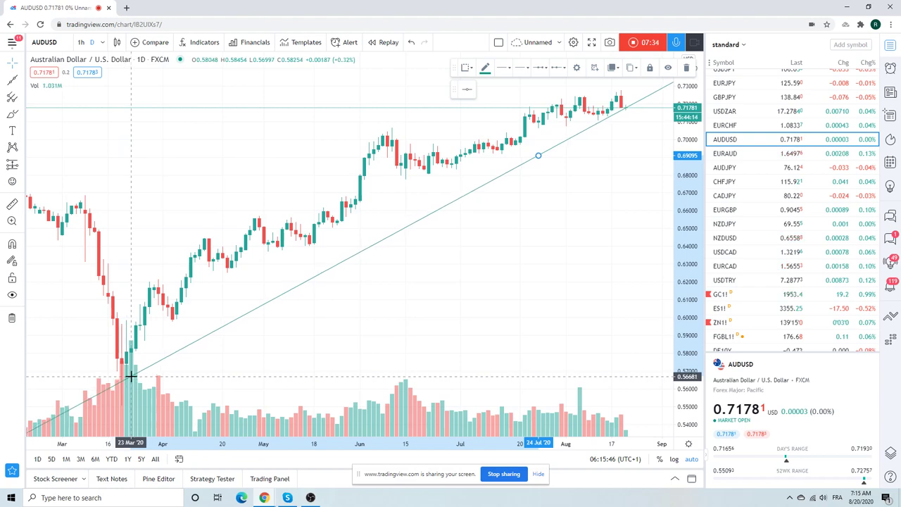
{"action": "scroll", "coordinate": [551, 282], "scroll_direction": "up", "scroll_amount": 2}
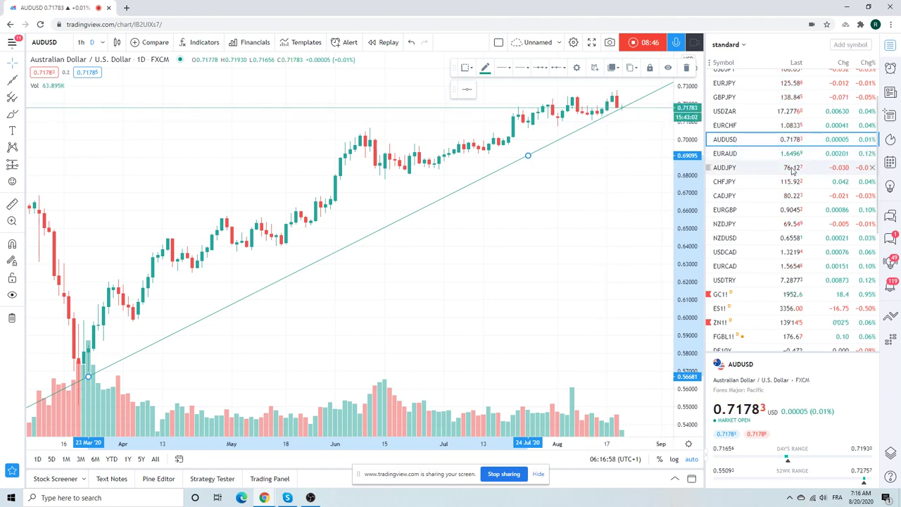
Load the Gold Futures (GC1!) daily chart, trading near 1952.6.
{"action": "left_click", "coordinate": [732, 296]}
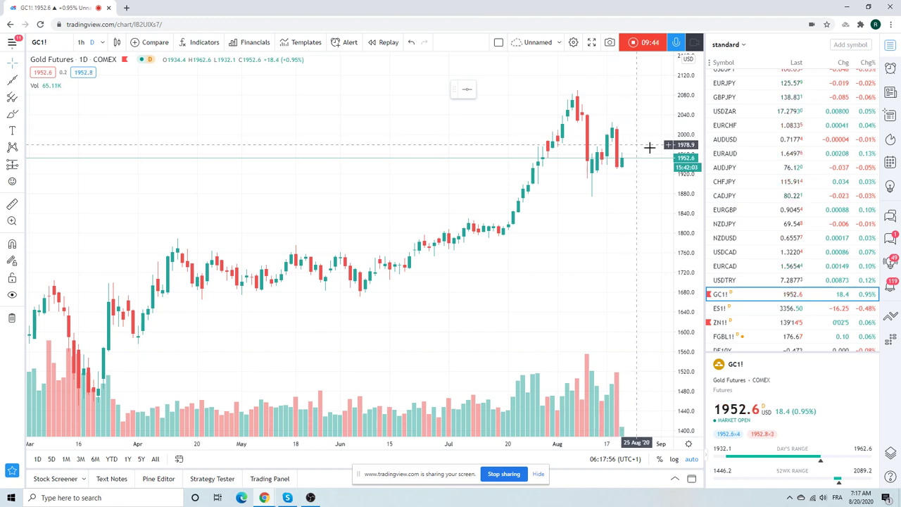
{"action": "scroll", "coordinate": [754, 197], "scroll_direction": "up", "scroll_amount": 1}
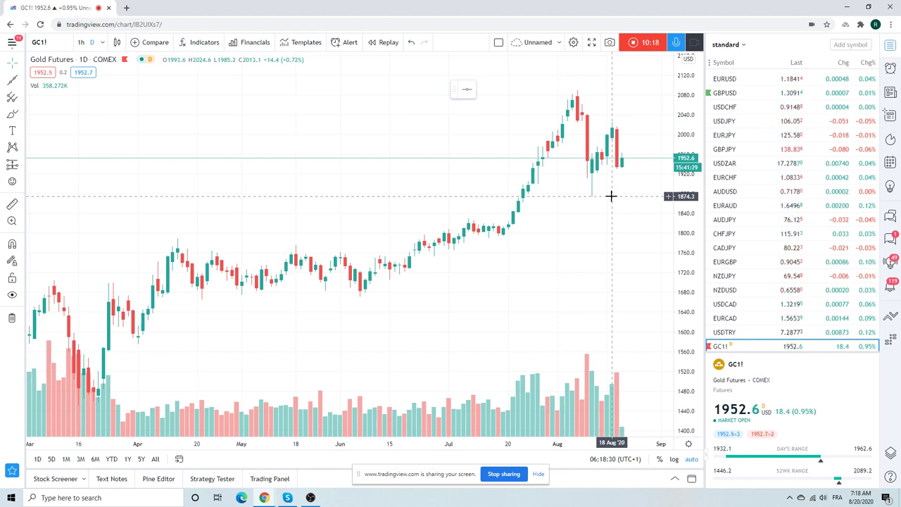
Review the USDCHF and EURCHF daily charts, finishing on EURUSD near 1.1841.
{"action": "left_click", "coordinate": [732, 109]}
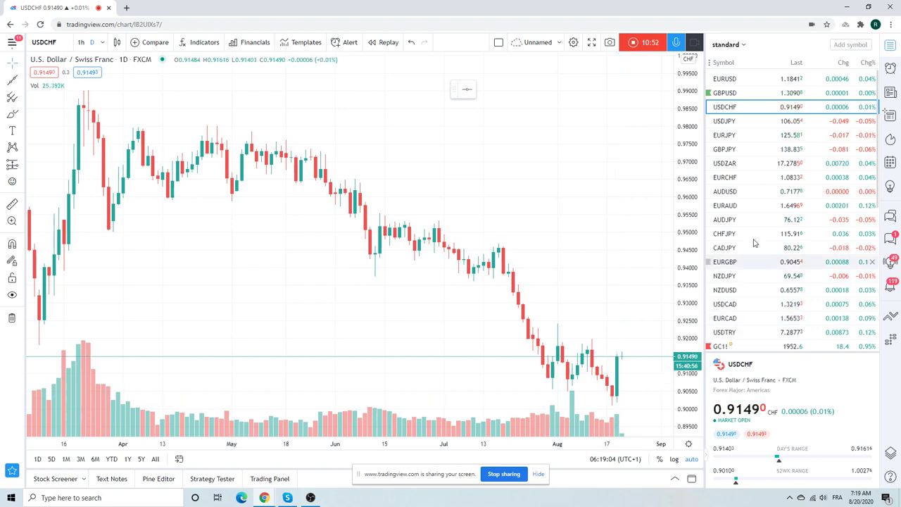
{"action": "left_click", "coordinate": [729, 179]}
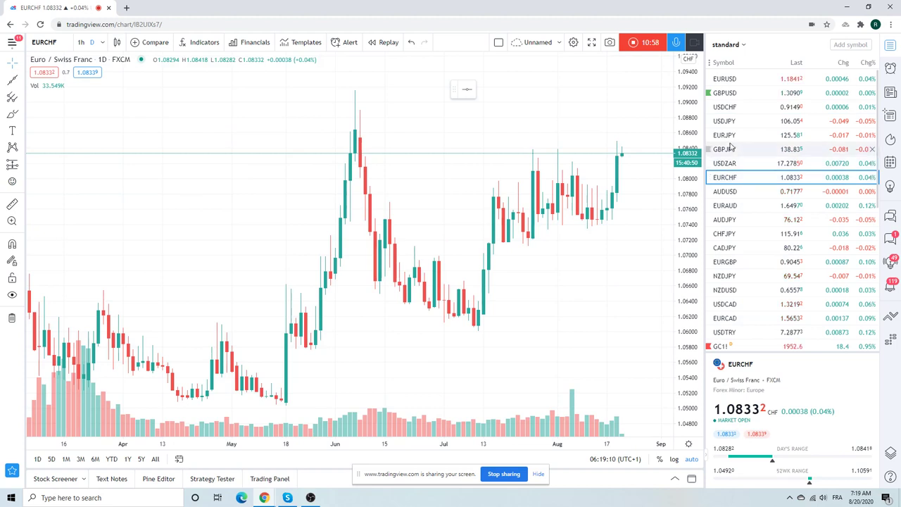
{"action": "left_click", "coordinate": [731, 107]}
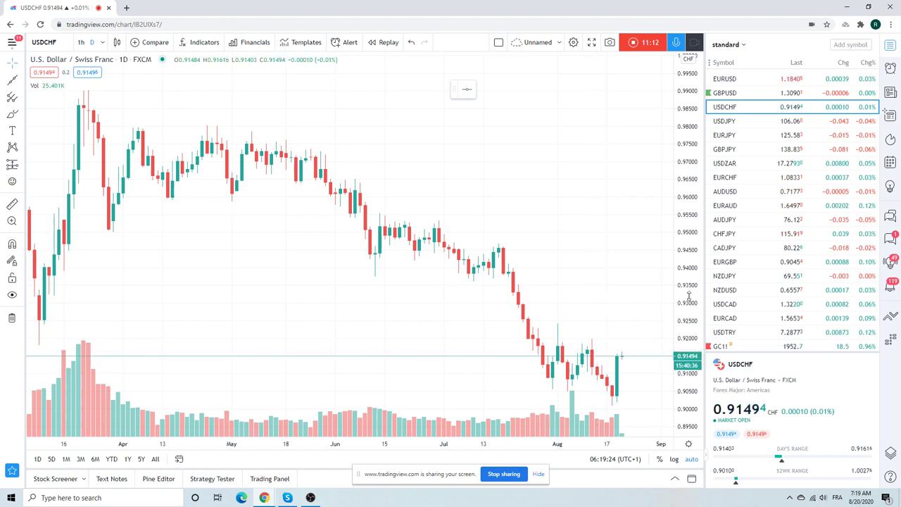
{"action": "left_click", "coordinate": [723, 79]}
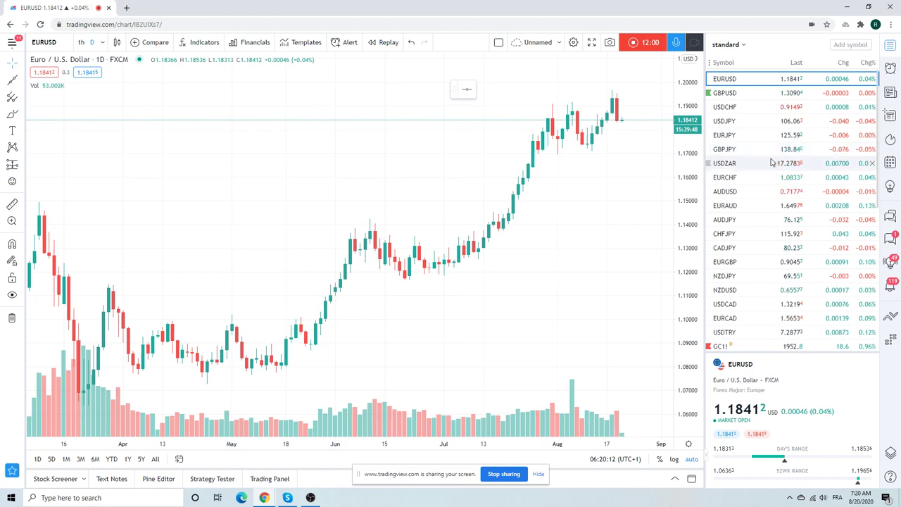
Load the BTCUSD (Coinbase) daily chart, trading near 11708, from late April to August.
{"action": "scroll", "coordinate": [771, 162], "scroll_direction": "down", "scroll_amount": 2}
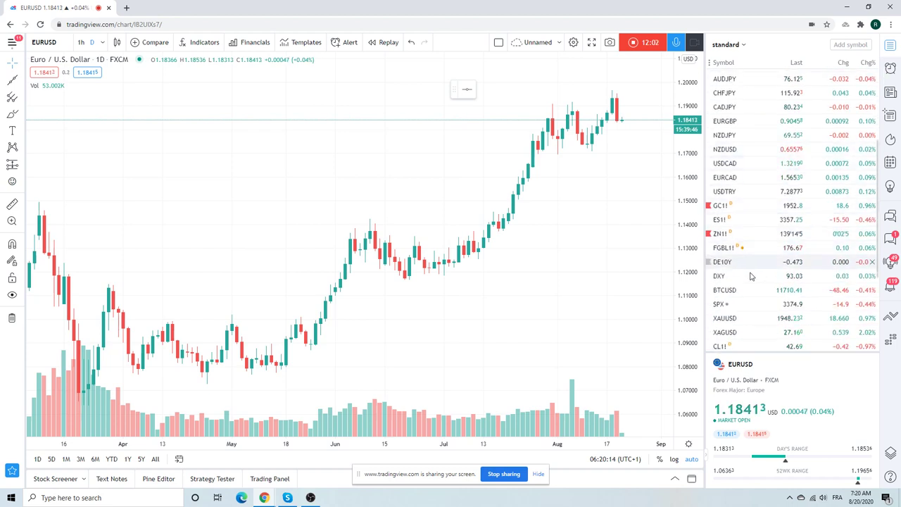
{"action": "left_click", "coordinate": [745, 293]}
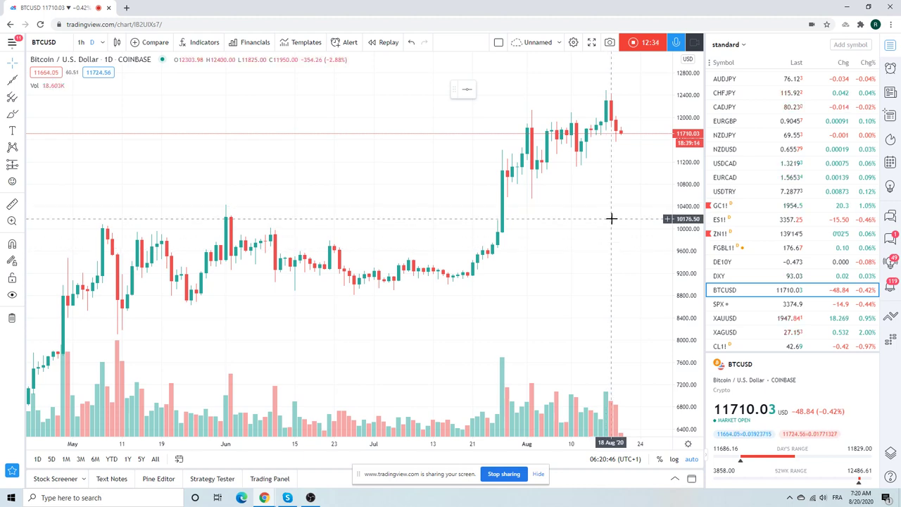
{"action": "scroll", "coordinate": [612, 216], "scroll_direction": "down", "scroll_amount": 1}
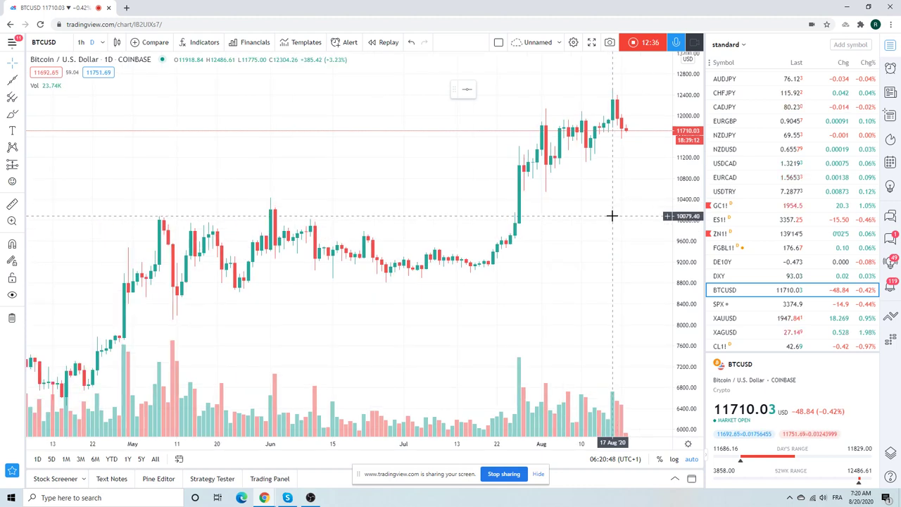
{"action": "scroll", "coordinate": [612, 216], "scroll_direction": "up", "scroll_amount": 1}
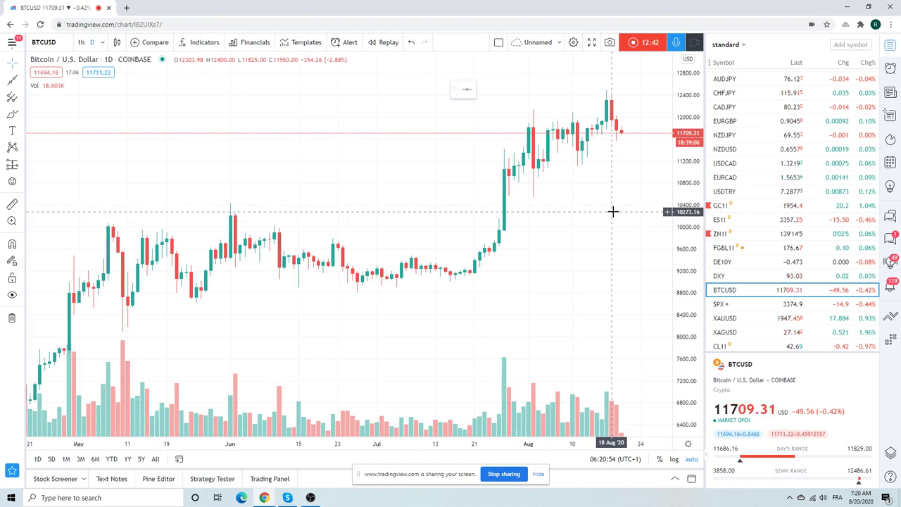
{"action": "scroll", "coordinate": [722, 203], "scroll_direction": "up", "scroll_amount": 5}
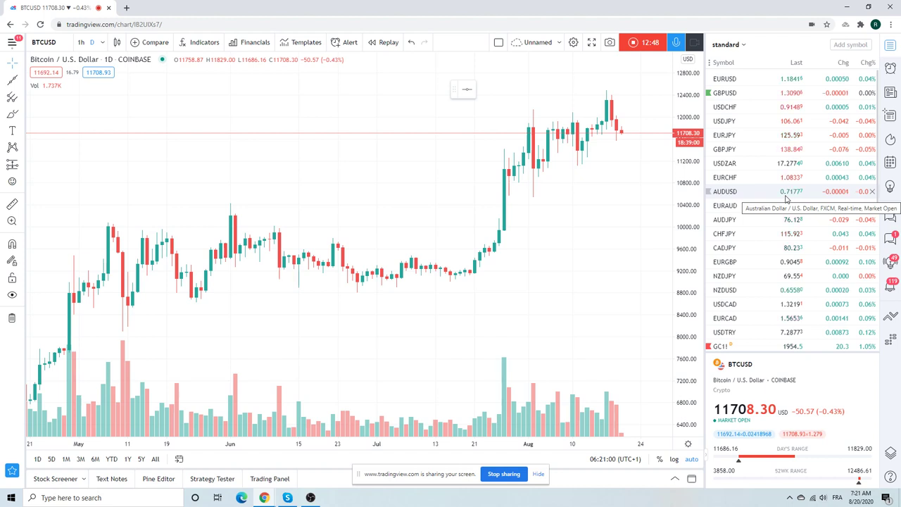
Switch the chart to USDZAR daily candles from the watchlist, then stop the screen recording.
{"action": "left_click", "coordinate": [727, 165]}
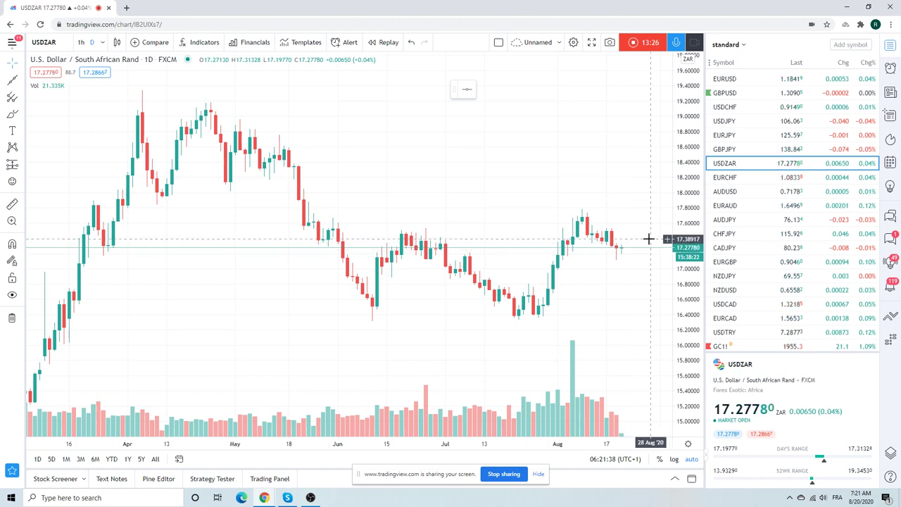
{"action": "left_click", "coordinate": [634, 42]}
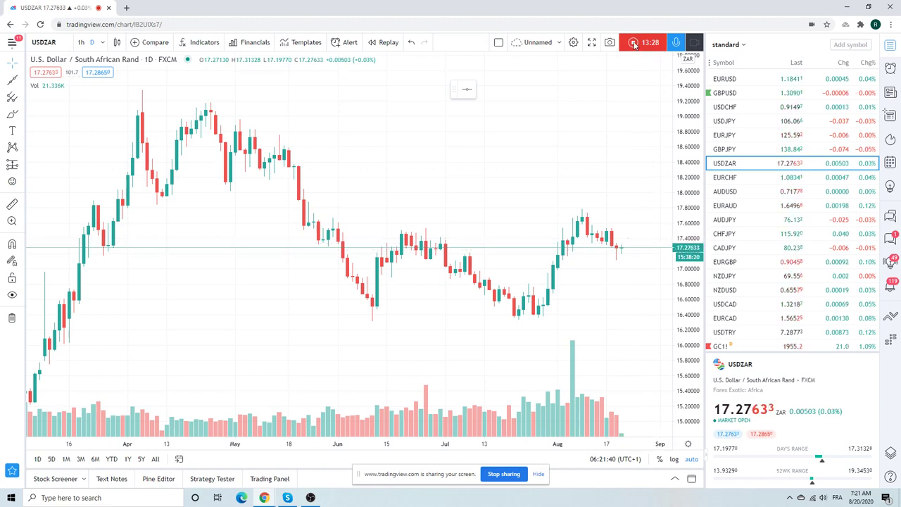